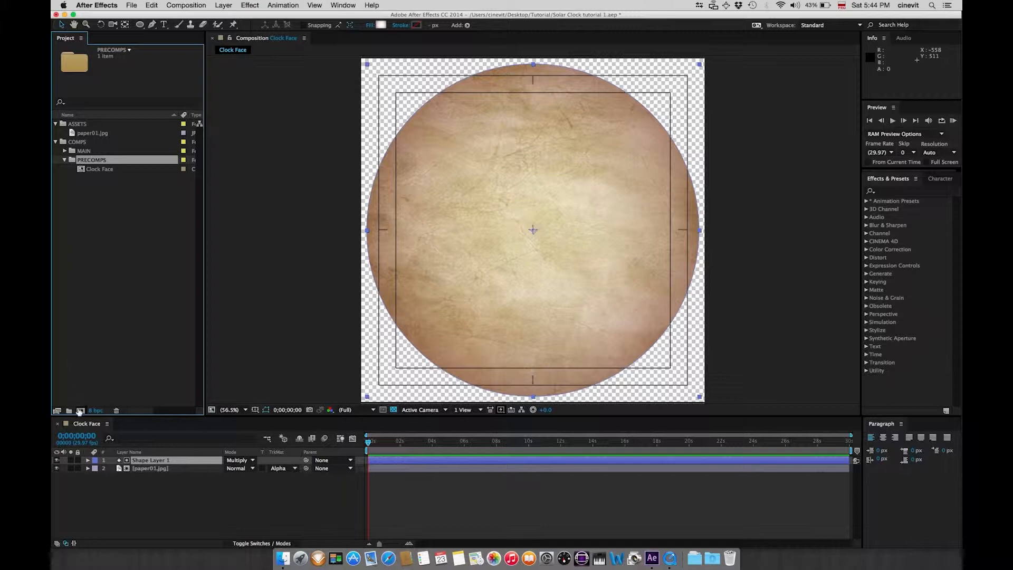
# Create a new composition named Clock Arm in the PRECOMPS folder.
pyautogui.click(80, 411)
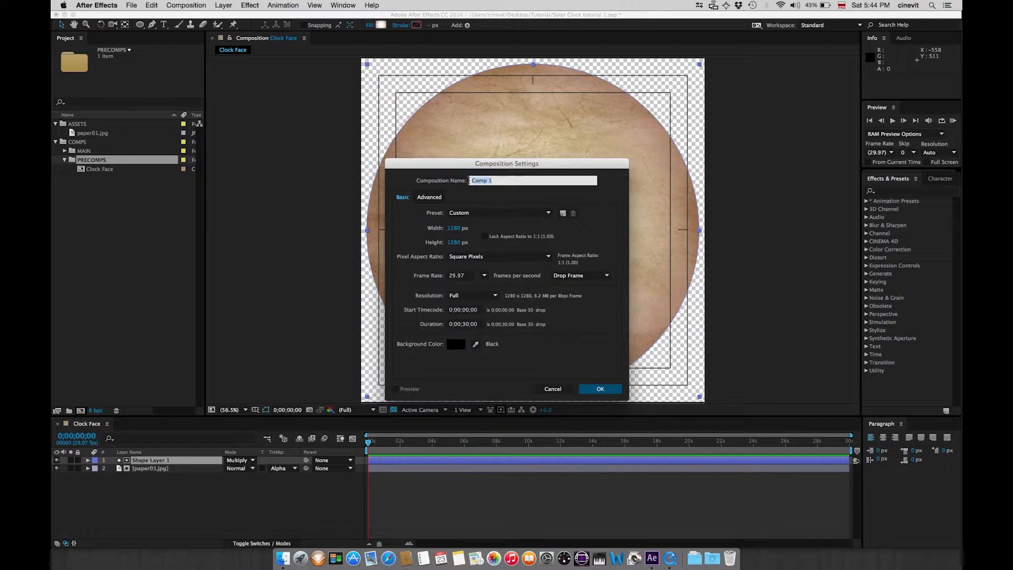
pyautogui.write('Clock Arm')
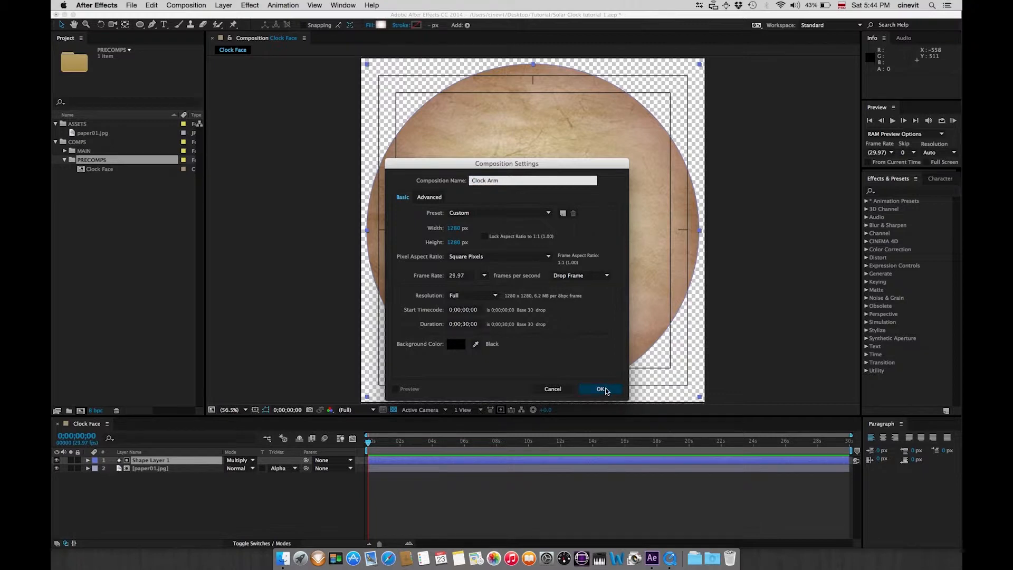
pyautogui.click(600, 389)
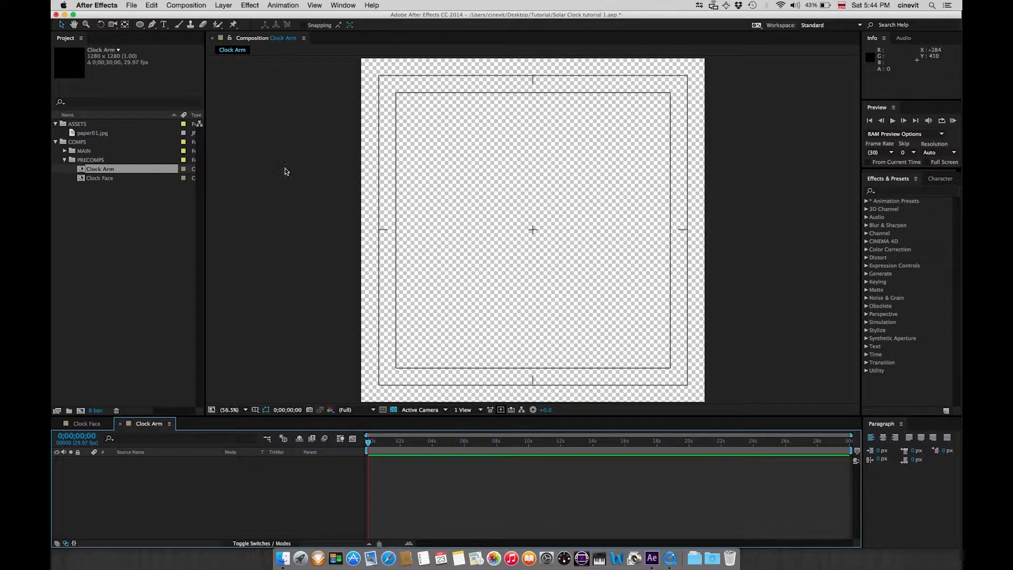
# Draw an upright triangle with the Polygon Tool in the upper-left part of the composition, reducing it to three sides with a level base.
pyautogui.click(139, 25)
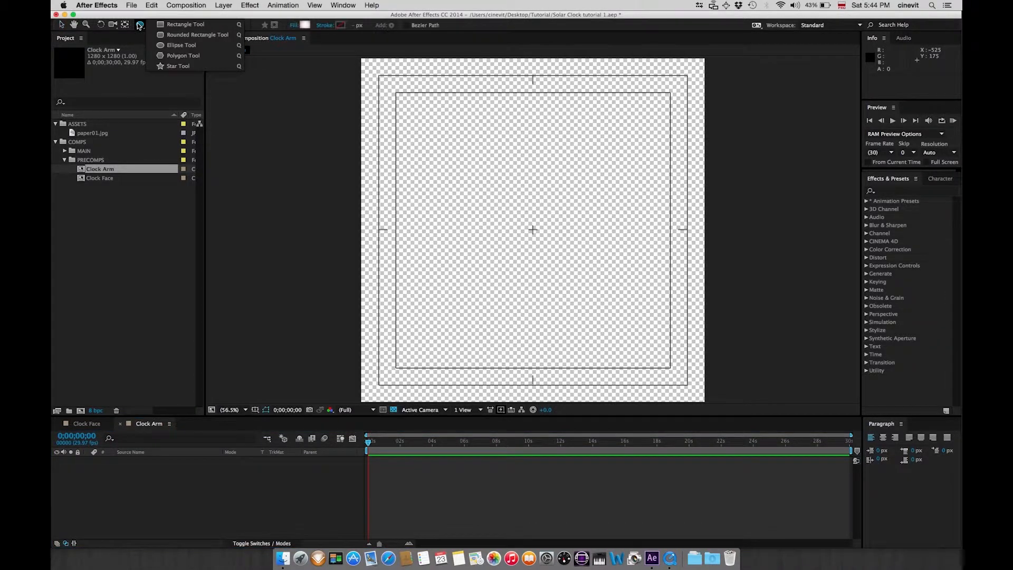
pyautogui.click(169, 58)
pyautogui.moveTo(459, 137); pyautogui.dragTo(519, 220)
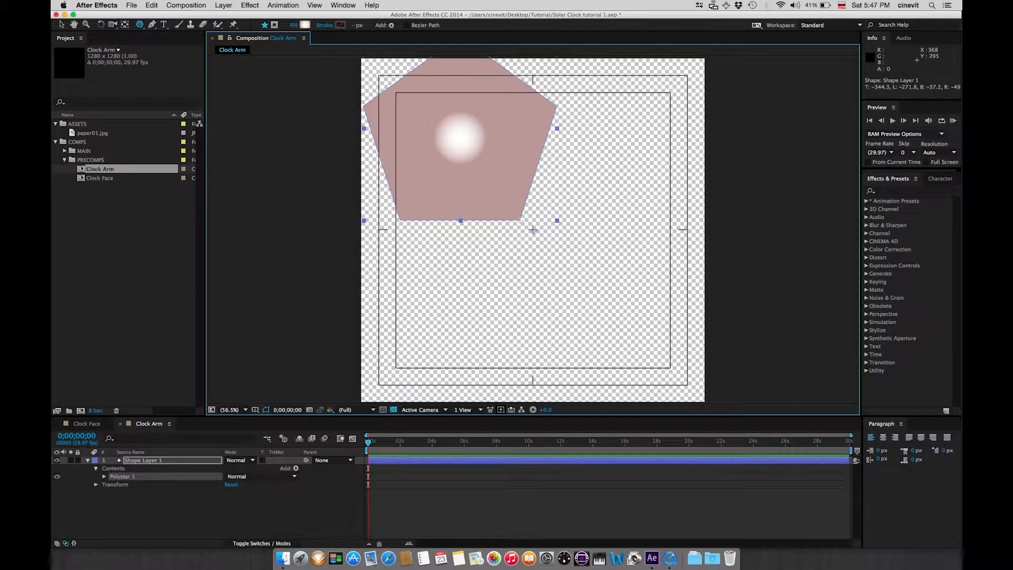
pyautogui.press('Up')
pyautogui.moveTo(519, 219); pyautogui.dragTo(533, 229)
pyautogui.press('Down')
pyautogui.press('Down')
pyautogui.press('Down')
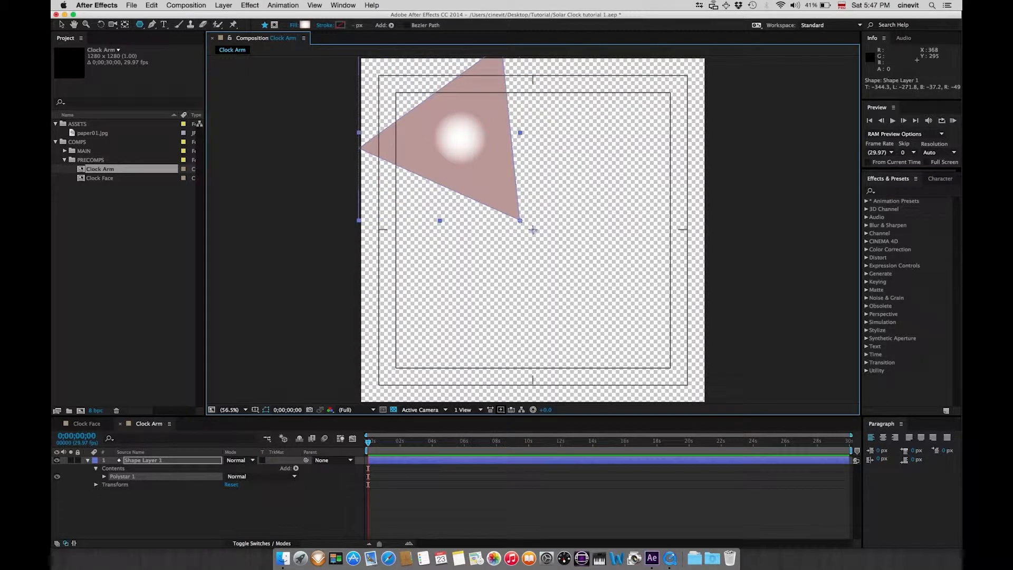
pyautogui.moveTo(520, 221)
pyautogui.mouseDown()
pyautogui.moveTo(532, 223)
pyautogui.moveTo(518, 212)
pyautogui.moveTo(530, 226)
pyautogui.moveTo(548, 214)
pyautogui.moveTo(517, 201)
pyautogui.moveTo(539, 216)
pyautogui.mouseUp()
pyautogui.press('shift')
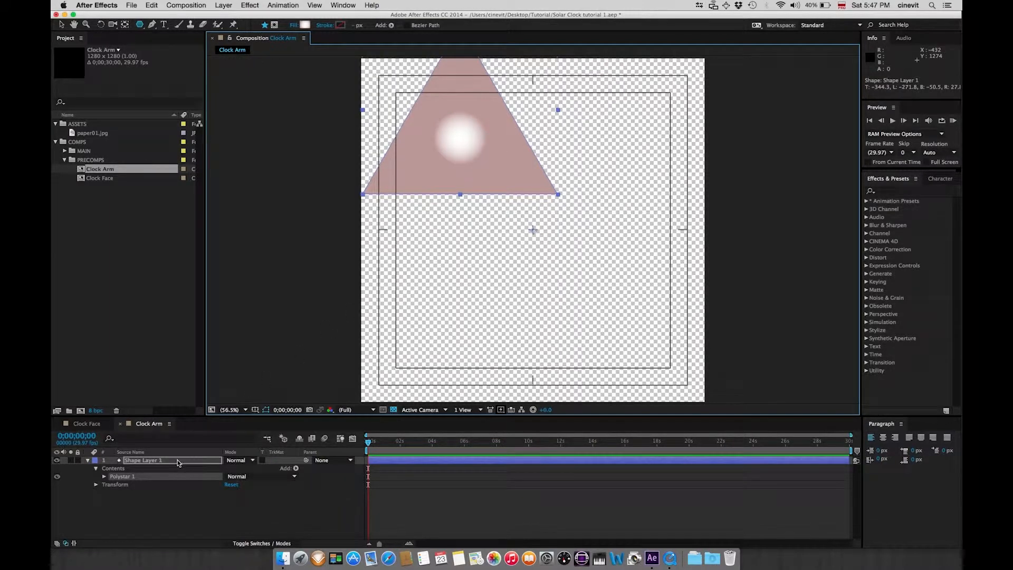
# Set the triangle's Transform: Polystar 1 position to 0, 0.
pyautogui.click(103, 479)
pyautogui.scroll(-3, 190, 495)
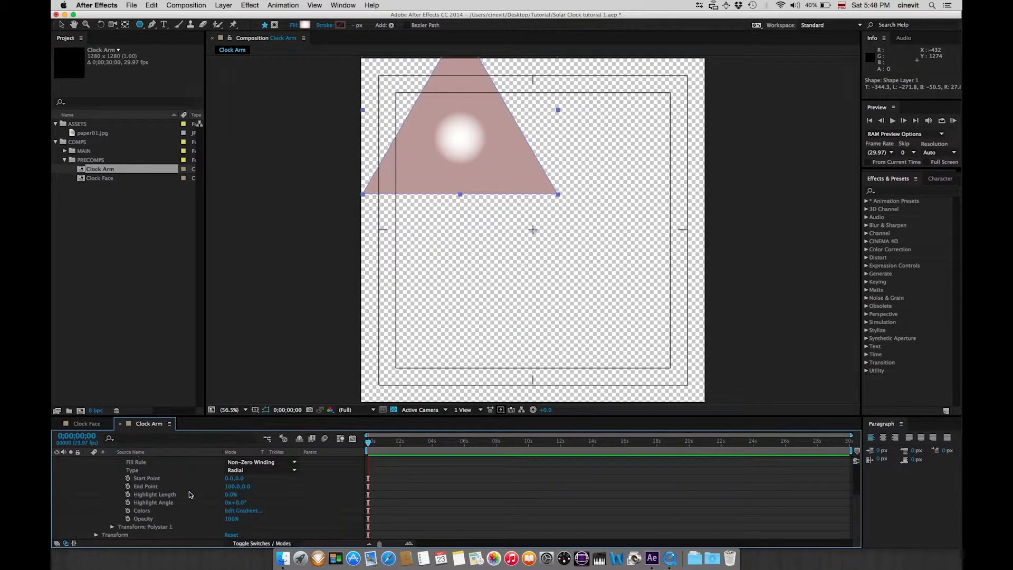
pyautogui.moveTo(288, 416); pyautogui.dragTo(283, 296)
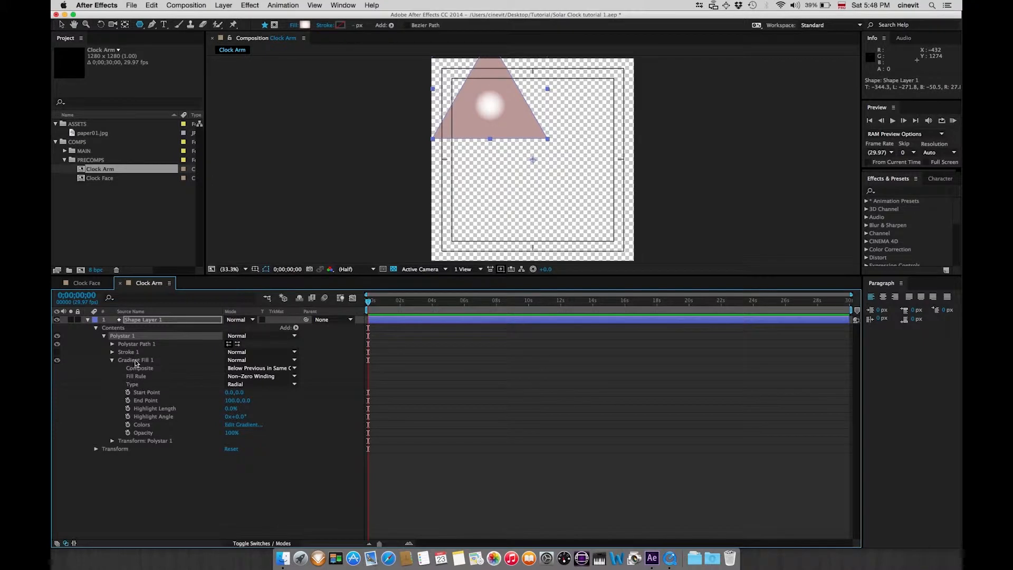
pyautogui.click(112, 441)
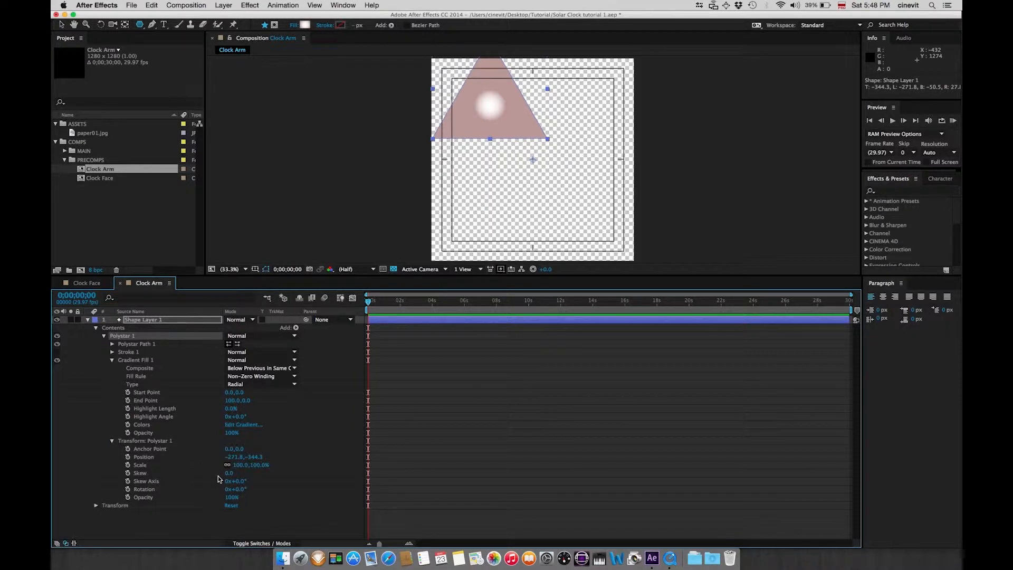
pyautogui.click(233, 457)
pyautogui.write('0')
pyautogui.press('Return')
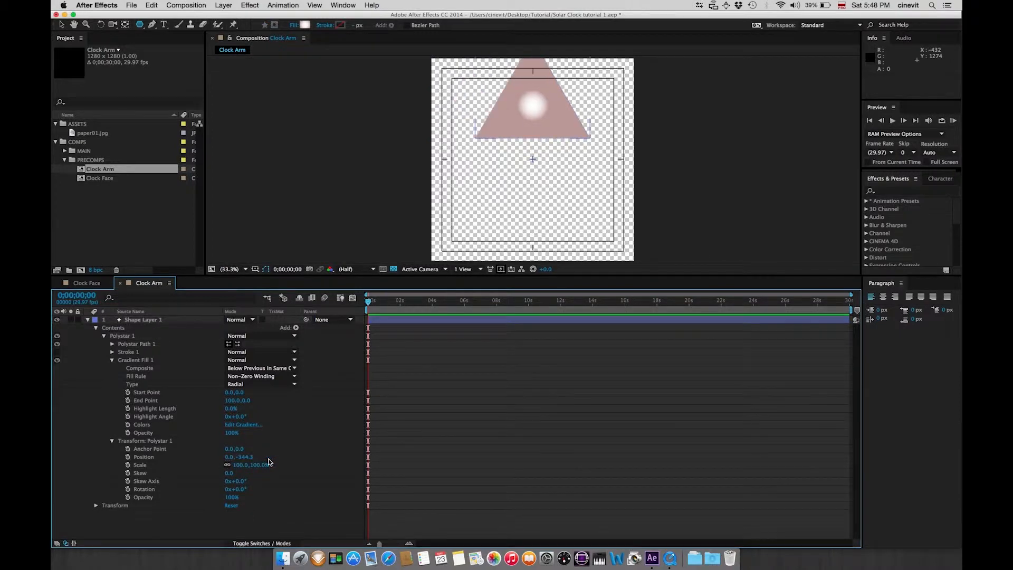
pyautogui.click(242, 457)
pyautogui.write('0')
pyautogui.press('Return')
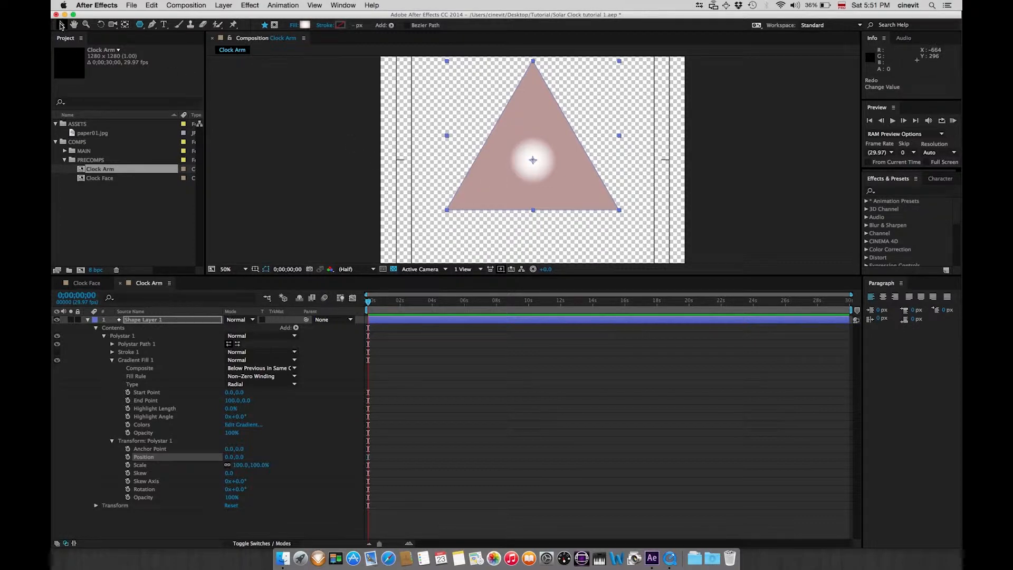
# Spread the radial gradient from about -2, -171 to about 447, 145 and check the arm in solar clock 01.mov in QuickTime Player.
pyautogui.click(61, 25)
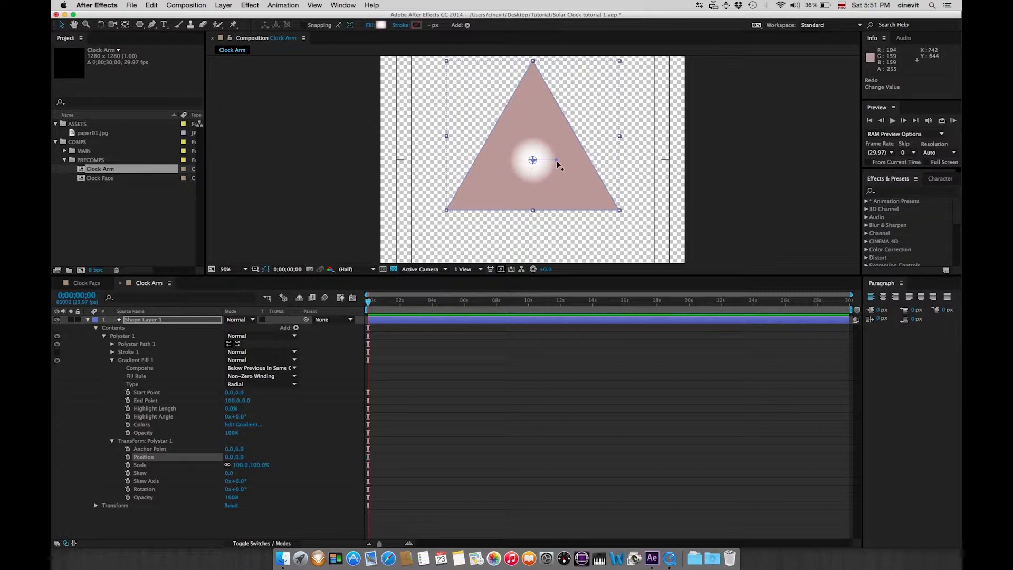
pyautogui.moveTo(556, 160); pyautogui.dragTo(640, 165)
pyautogui.moveTo(533, 160); pyautogui.dragTo(533, 121)
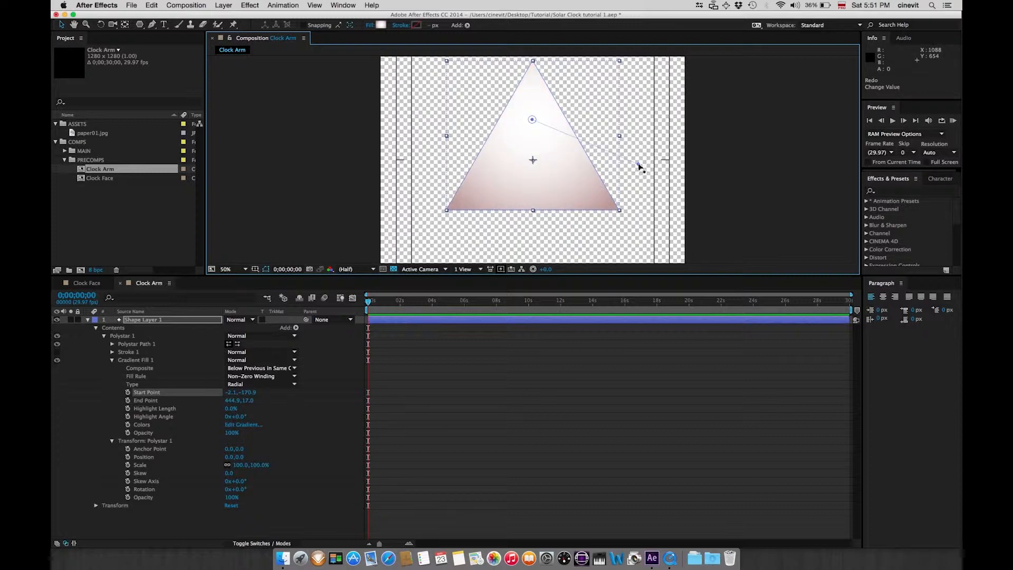
pyautogui.moveTo(639, 165); pyautogui.dragTo(640, 196)
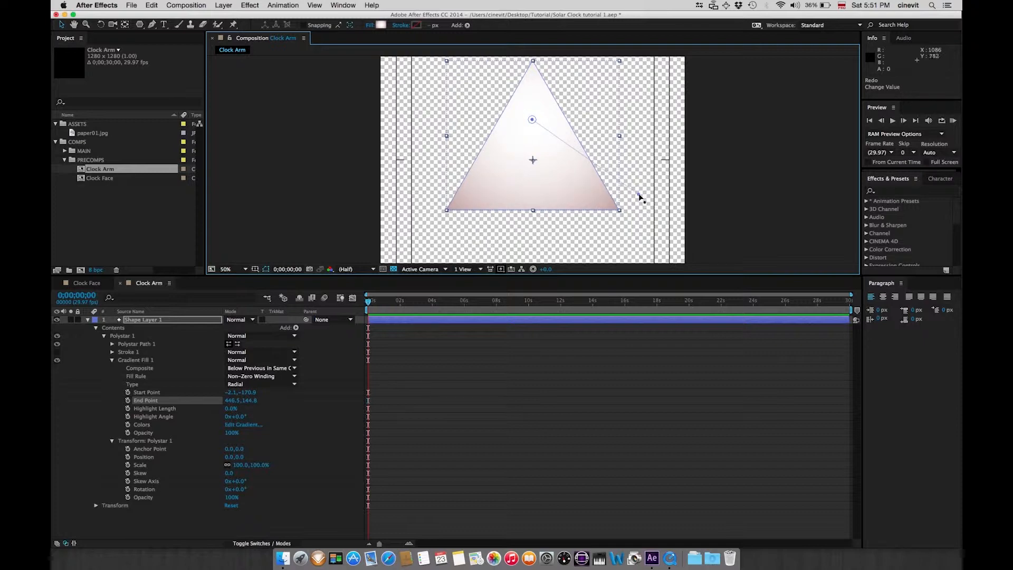
pyautogui.press('super+Tab')
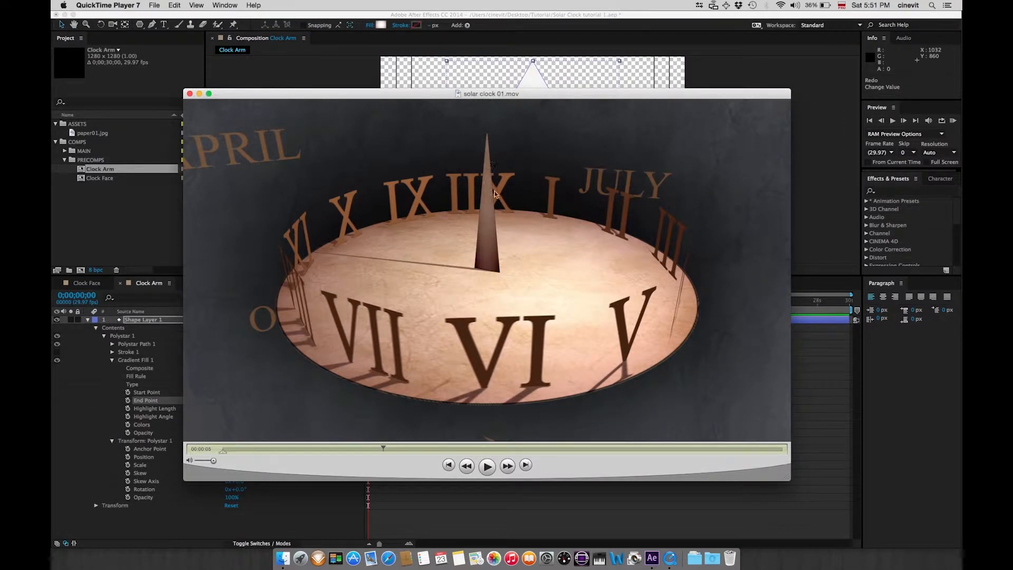
pyautogui.press('super+Tab')
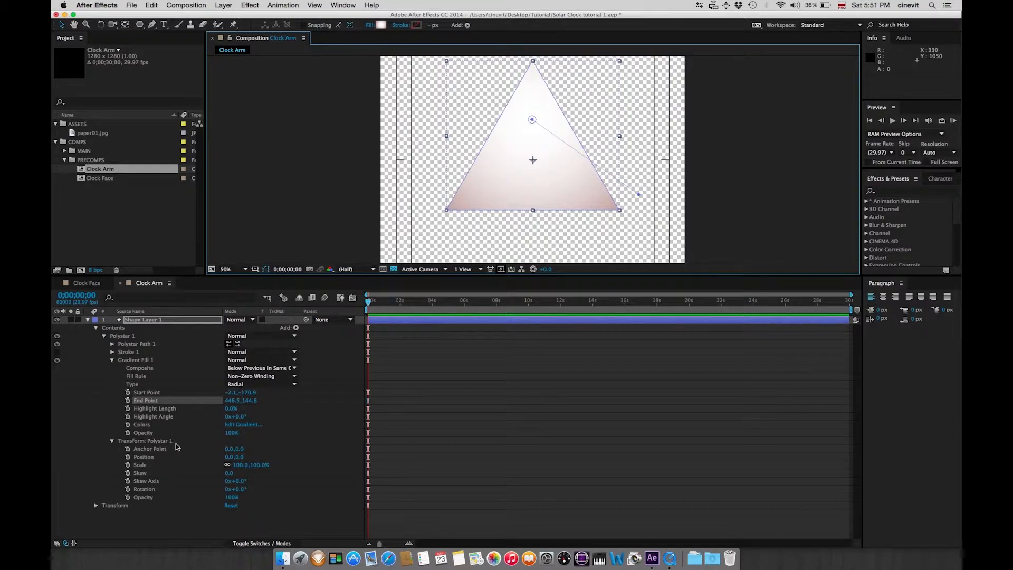
# Scale the polystar non-proportionally to 16% by 62% and set its position to 0, -131 so its base sits on the composition centre.
pyautogui.moveTo(405, 276); pyautogui.dragTo(399, 380)
pyautogui.scroll(-5, 239, 500)
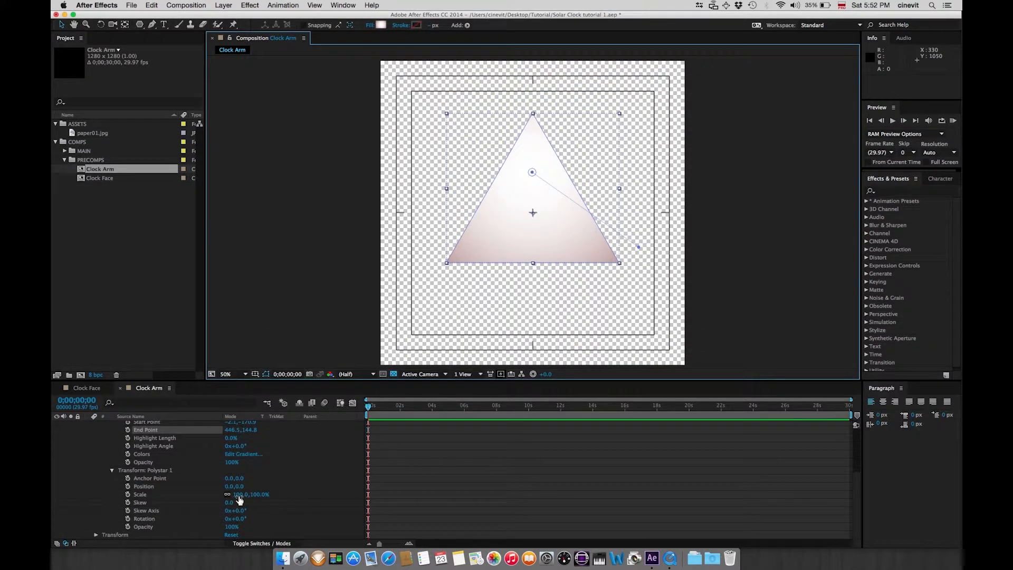
pyautogui.moveTo(239, 496); pyautogui.dragTo(217, 496)
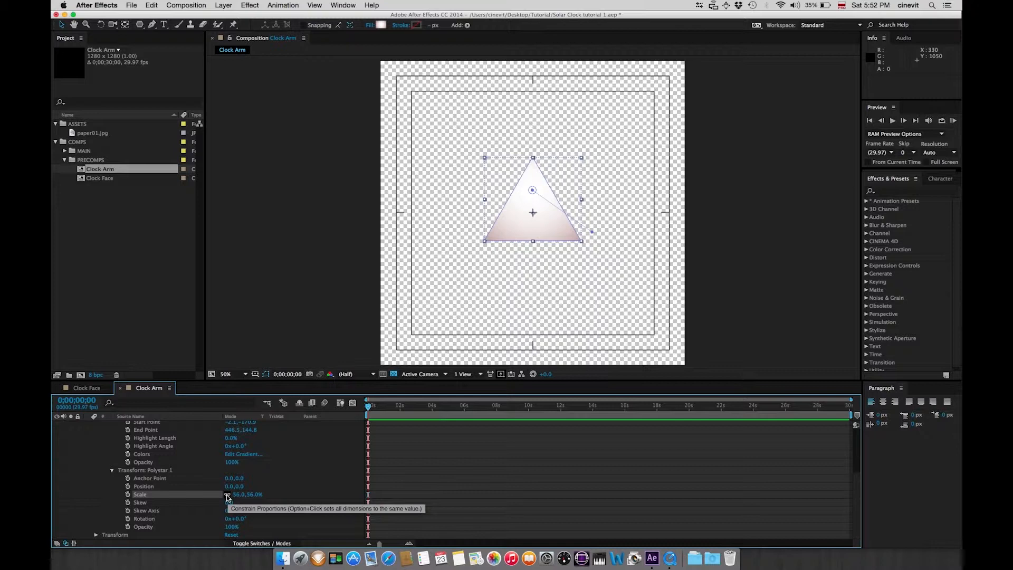
pyautogui.click(227, 496)
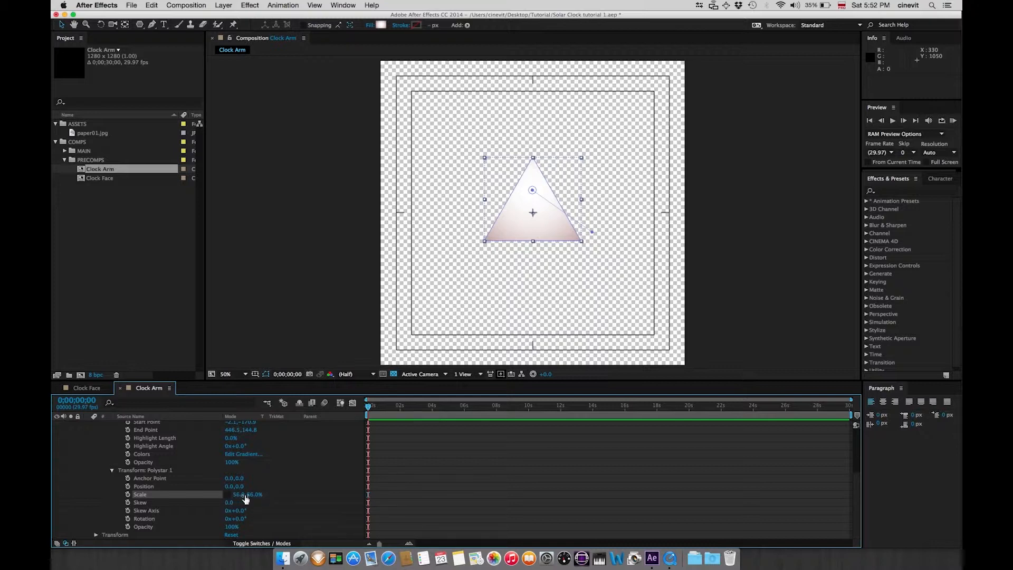
pyautogui.moveTo(240, 496); pyautogui.dragTo(218, 494)
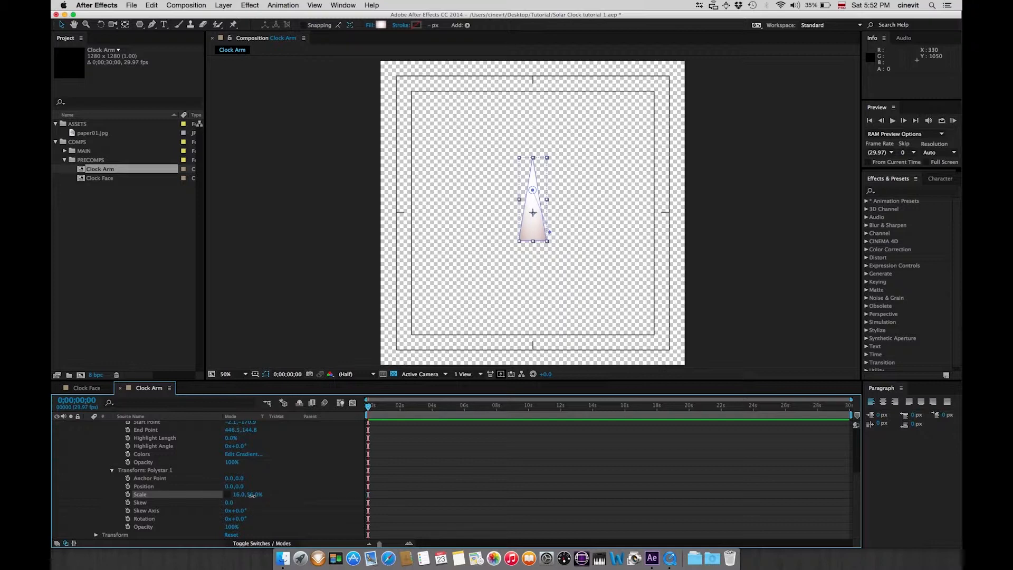
pyautogui.moveTo(254, 495); pyautogui.dragTo(256, 498)
pyautogui.moveTo(238, 487); pyautogui.dragTo(181, 484)
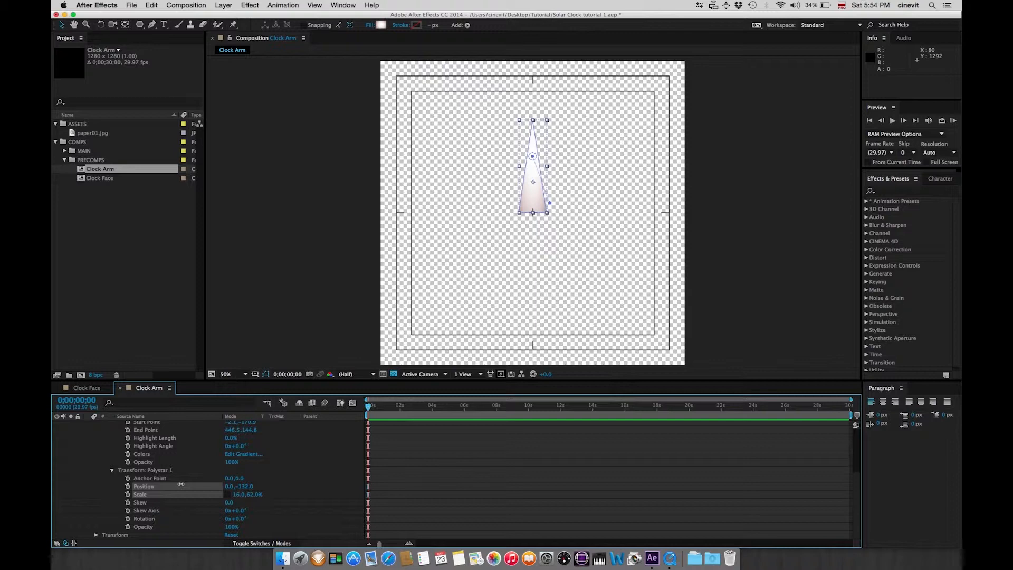
pyautogui.moveTo(181, 485); pyautogui.dragTo(182, 484)
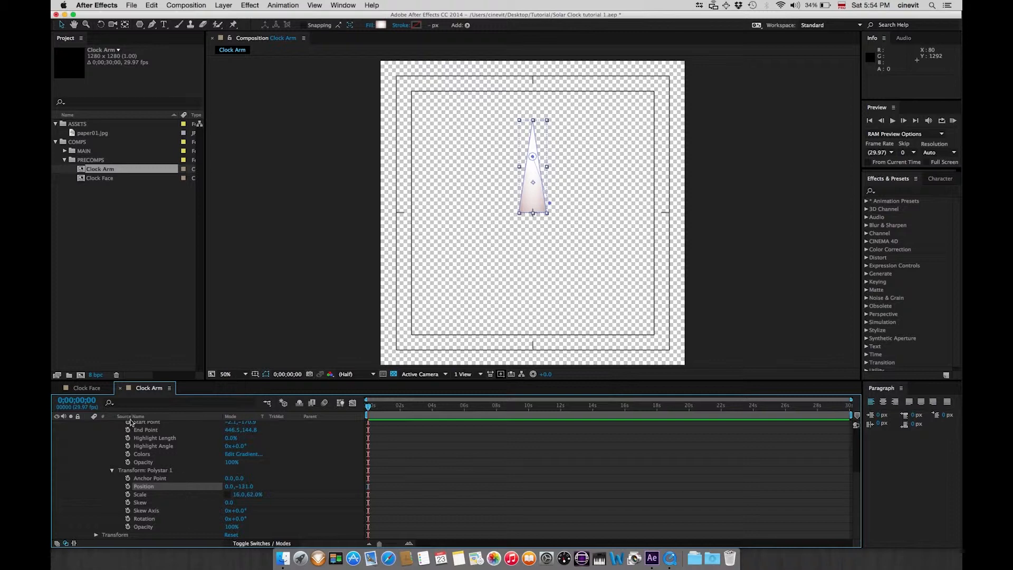
# Add paper01.jpg to the Clock Arm composition and move it up about 172 px to cover the triangle.
pyautogui.click(95, 133)
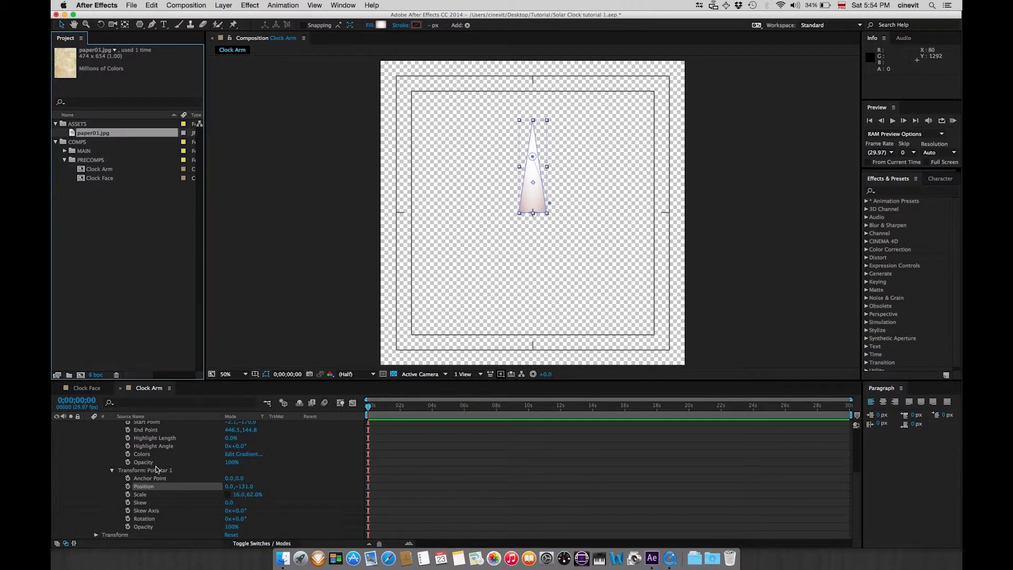
pyautogui.scroll(3, 165, 463)
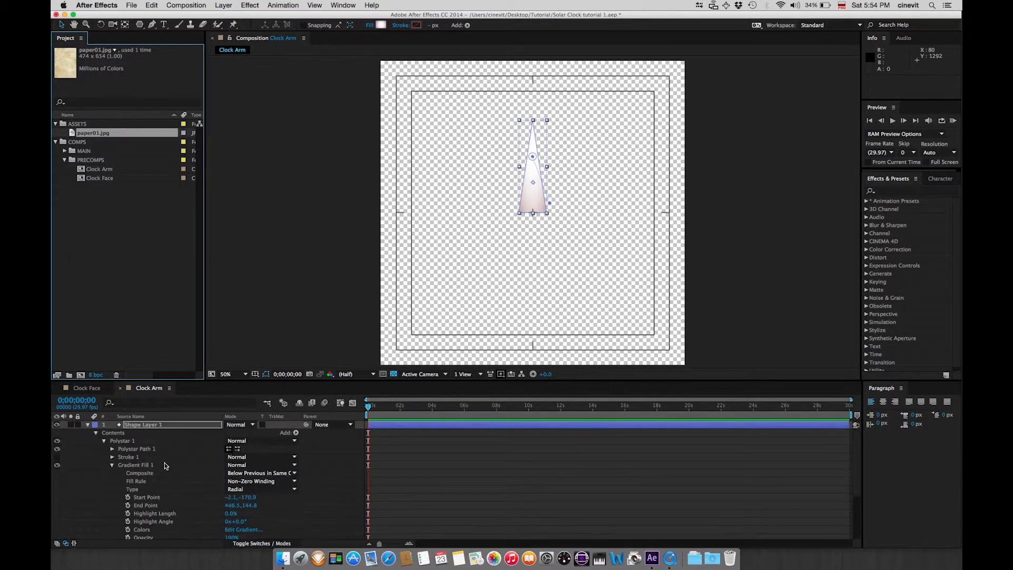
pyautogui.click(88, 425)
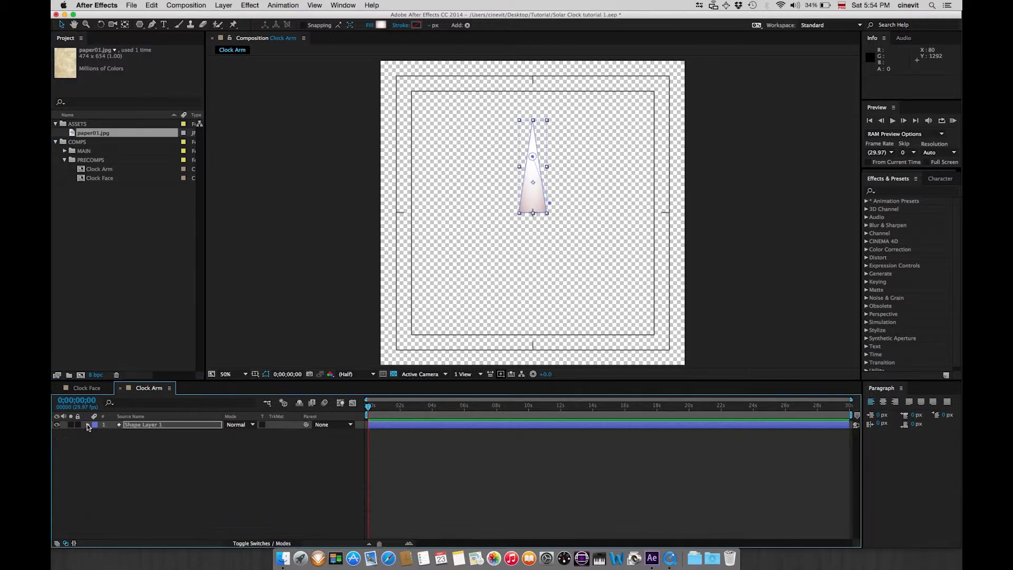
pyautogui.click(118, 135)
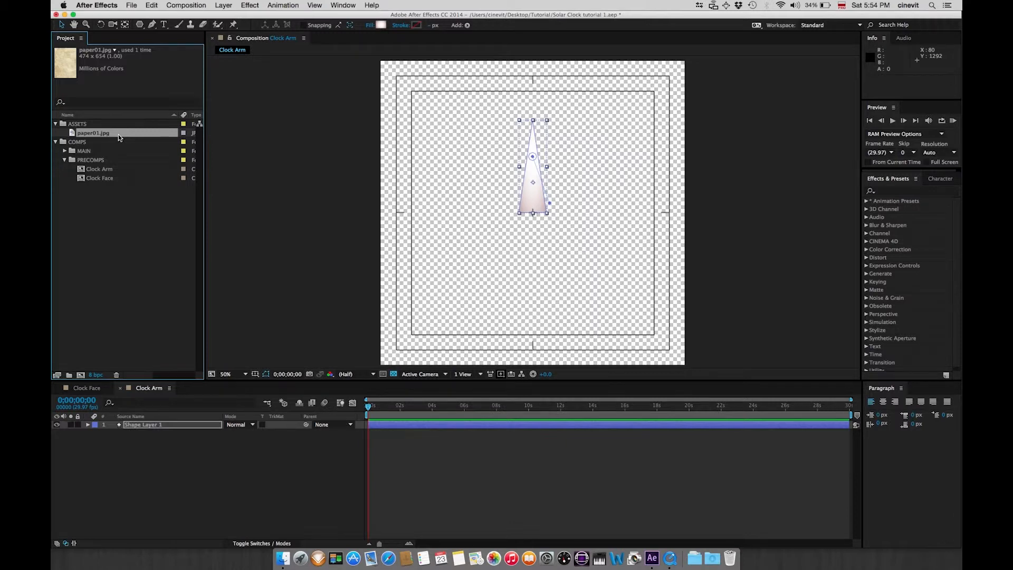
pyautogui.press('super+slash')
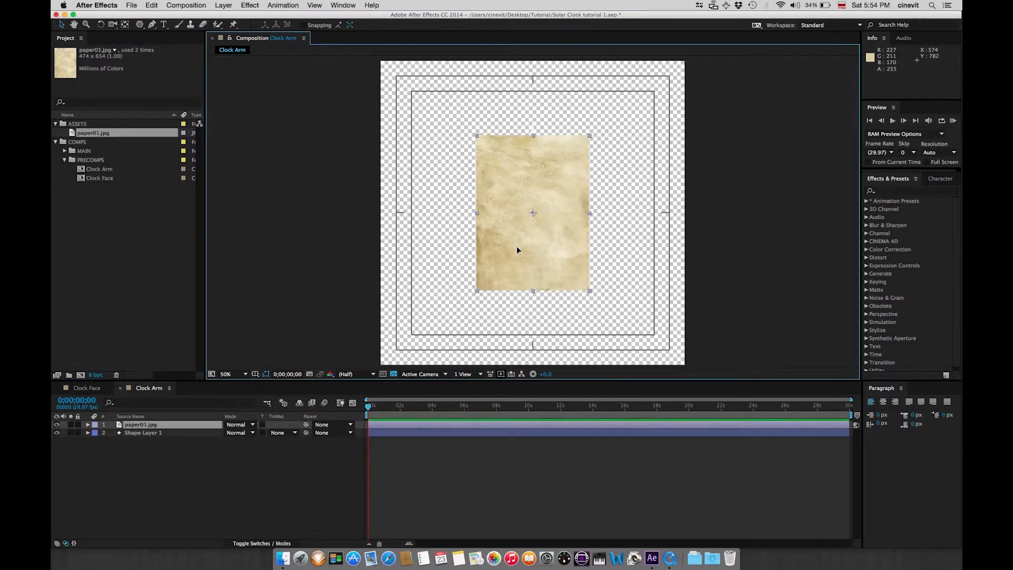
pyautogui.moveTo(517, 250); pyautogui.dragTo(518, 205)
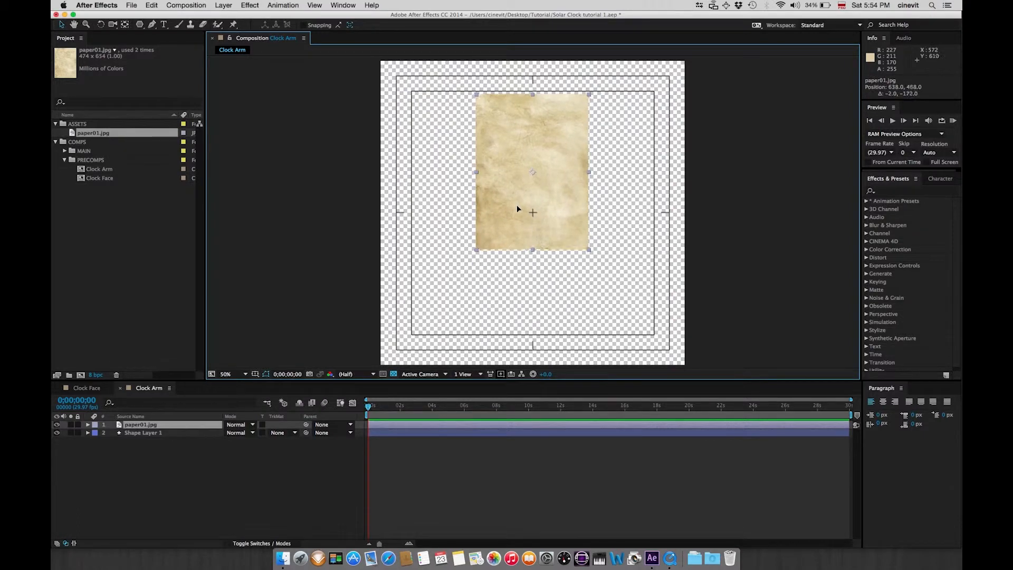
# Place the paper01.jpg layer below Shape Layer 1 and set its track matte to Alpha Matte "Shape Layer 1".
pyautogui.click(175, 426)
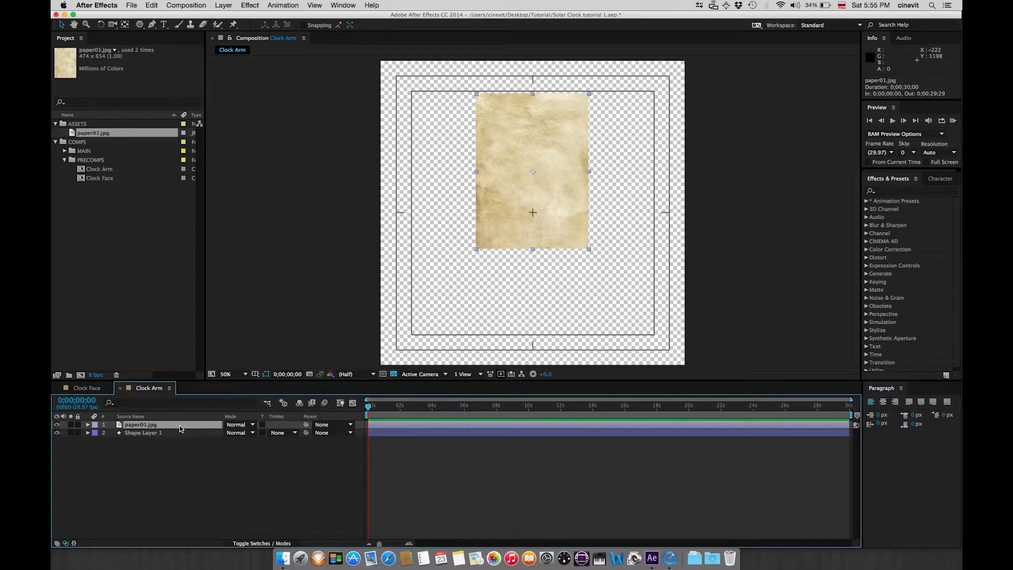
pyautogui.moveTo(180, 426); pyautogui.dragTo(177, 441)
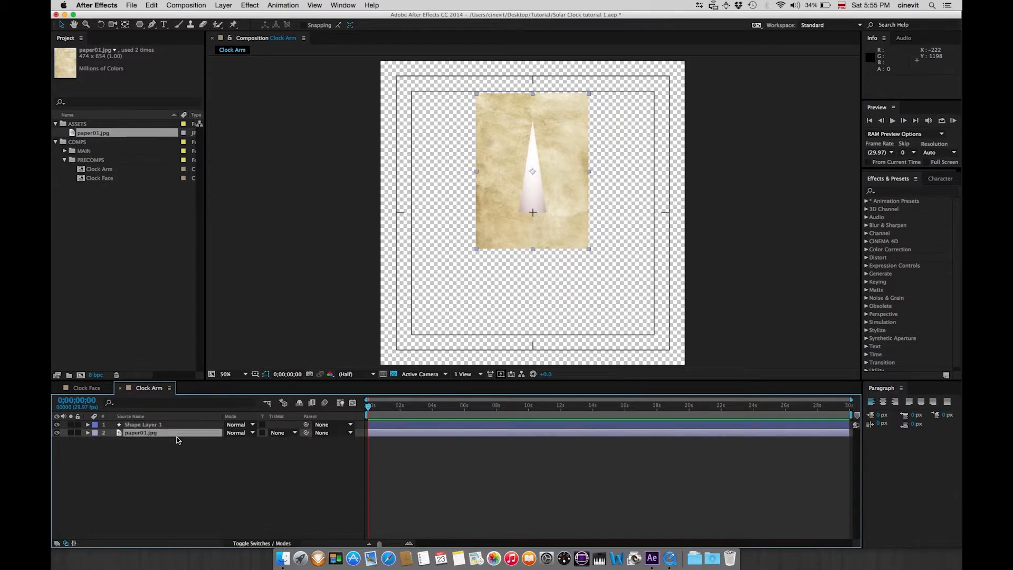
pyautogui.click(295, 435)
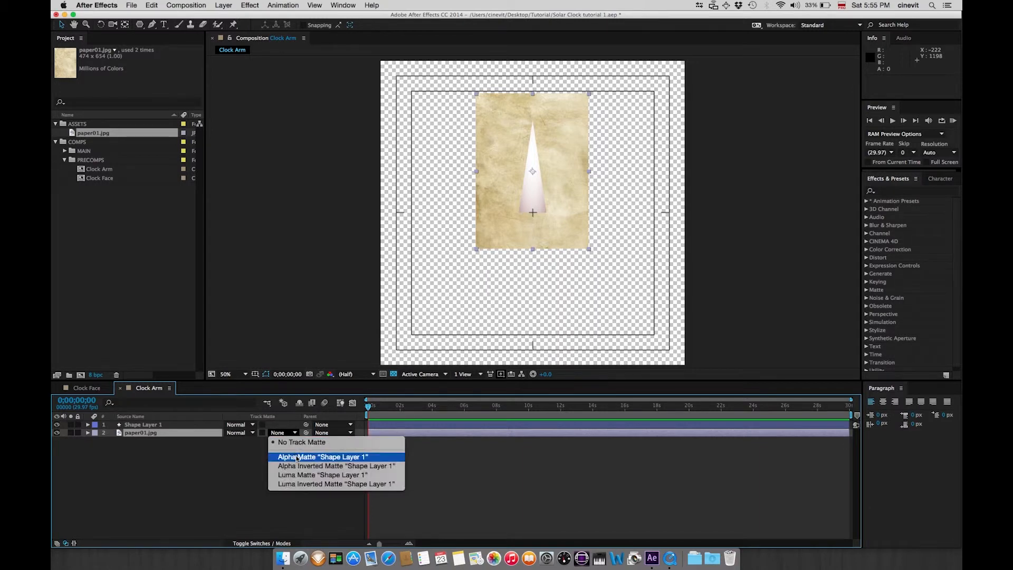
pyautogui.click(297, 458)
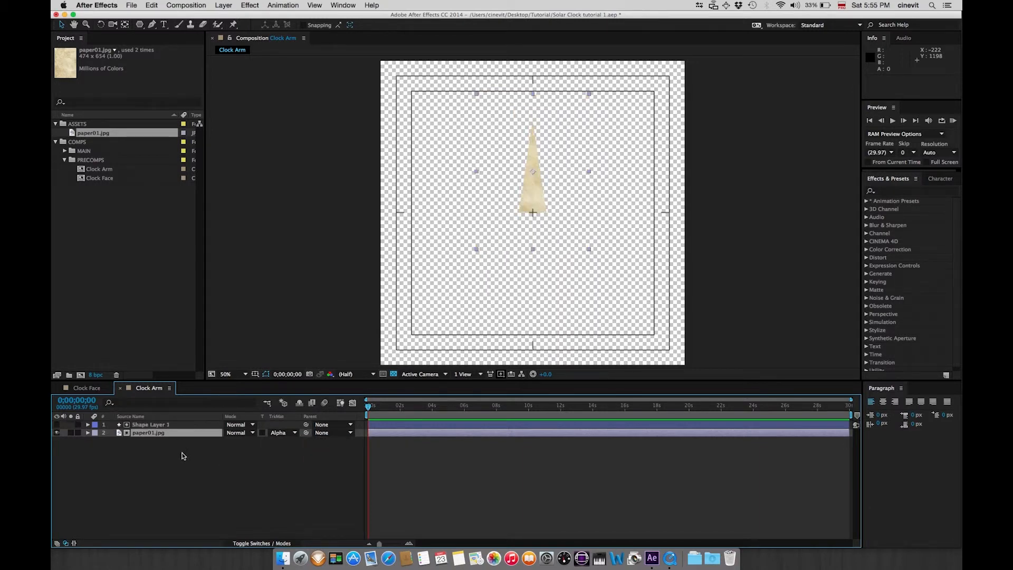
# Turn Shape Layer 1's visibility back on and set its blending mode to Multiply.
pyautogui.click(57, 425)
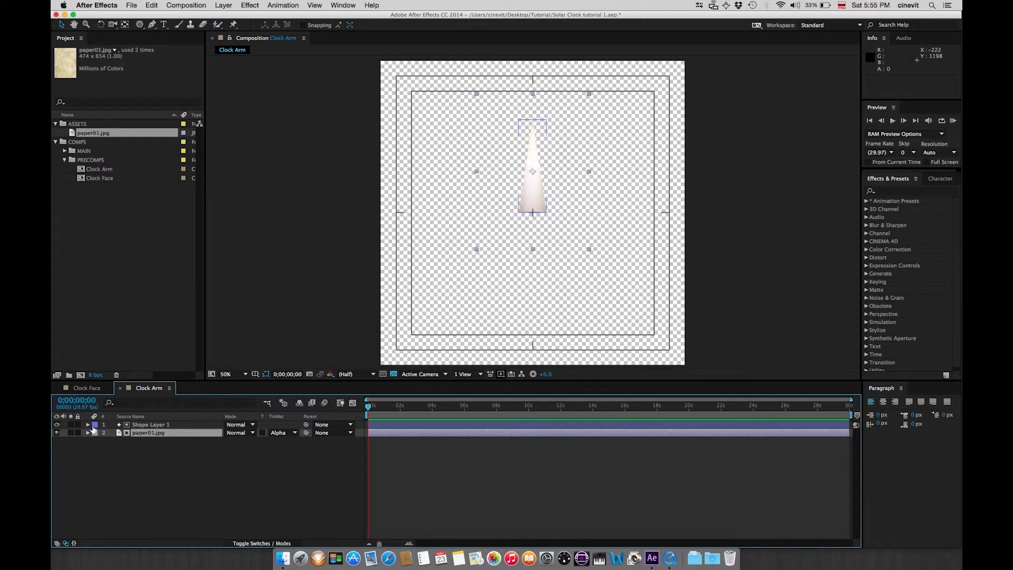
pyautogui.click(201, 425)
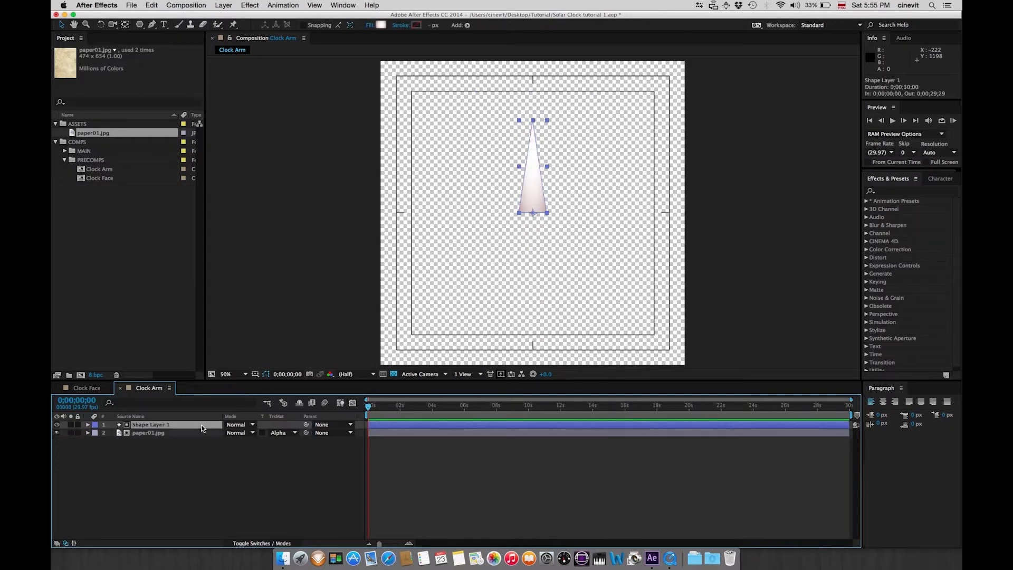
pyautogui.click(253, 425)
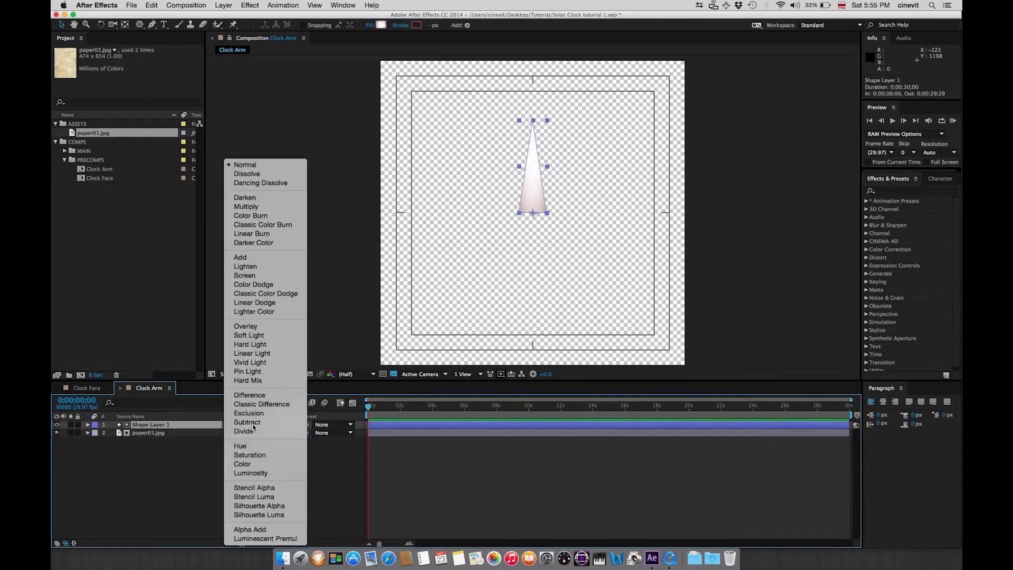
pyautogui.click(254, 207)
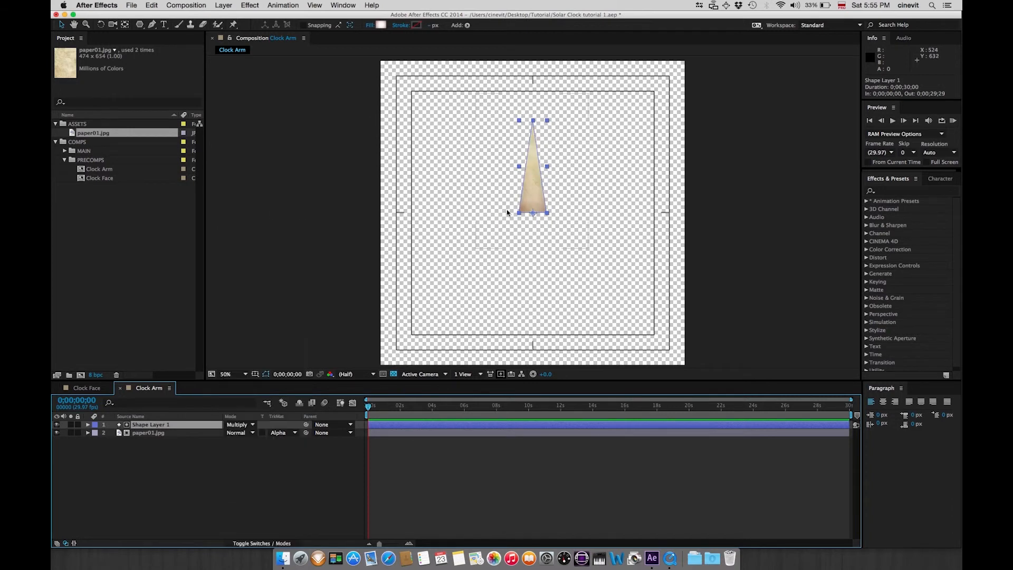